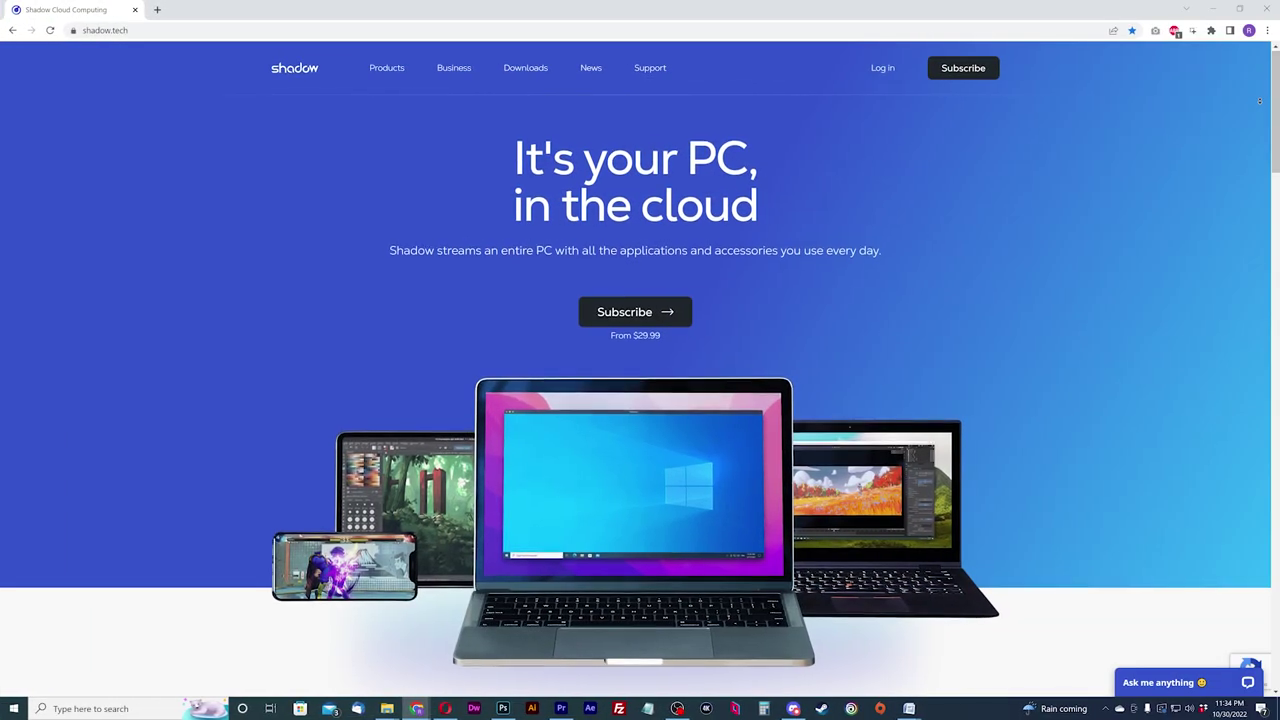
Step: Look through the Shadow homepage and the Shadow PC product page
scroll(1260, 120, down, 2)
scroll(1258, 144, down, 4)
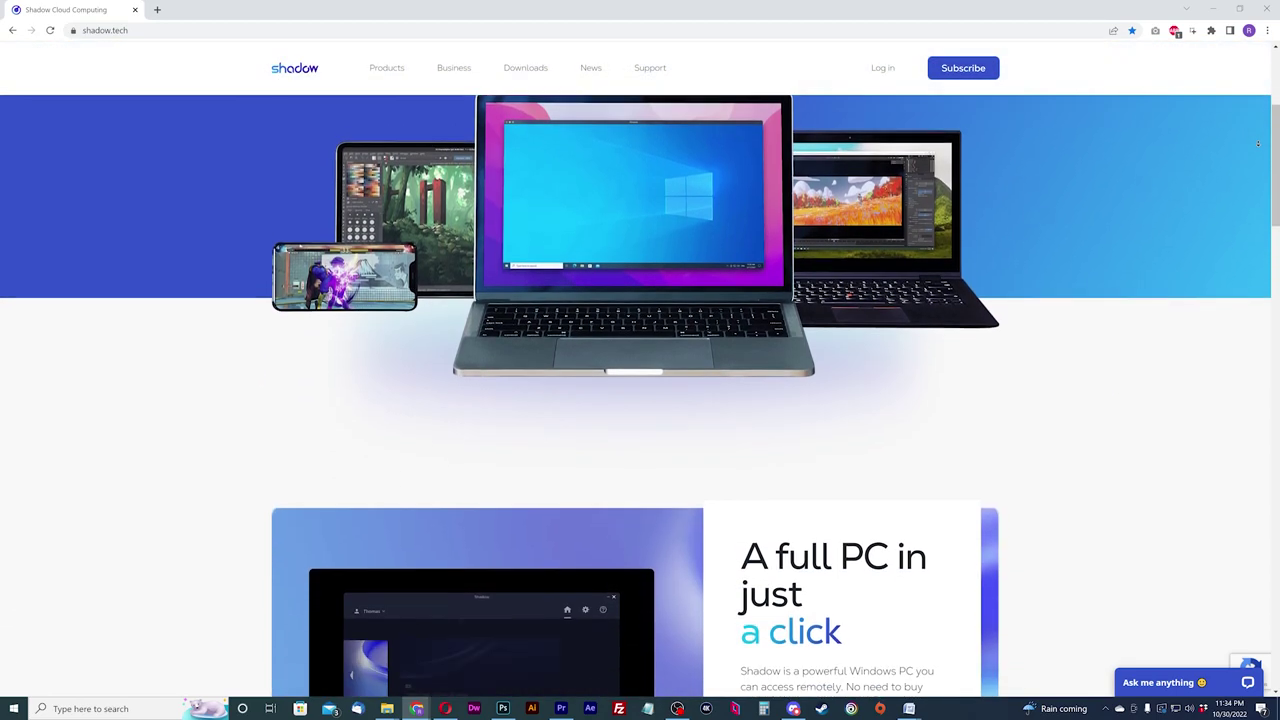
scroll(1258, 144, down, 7)
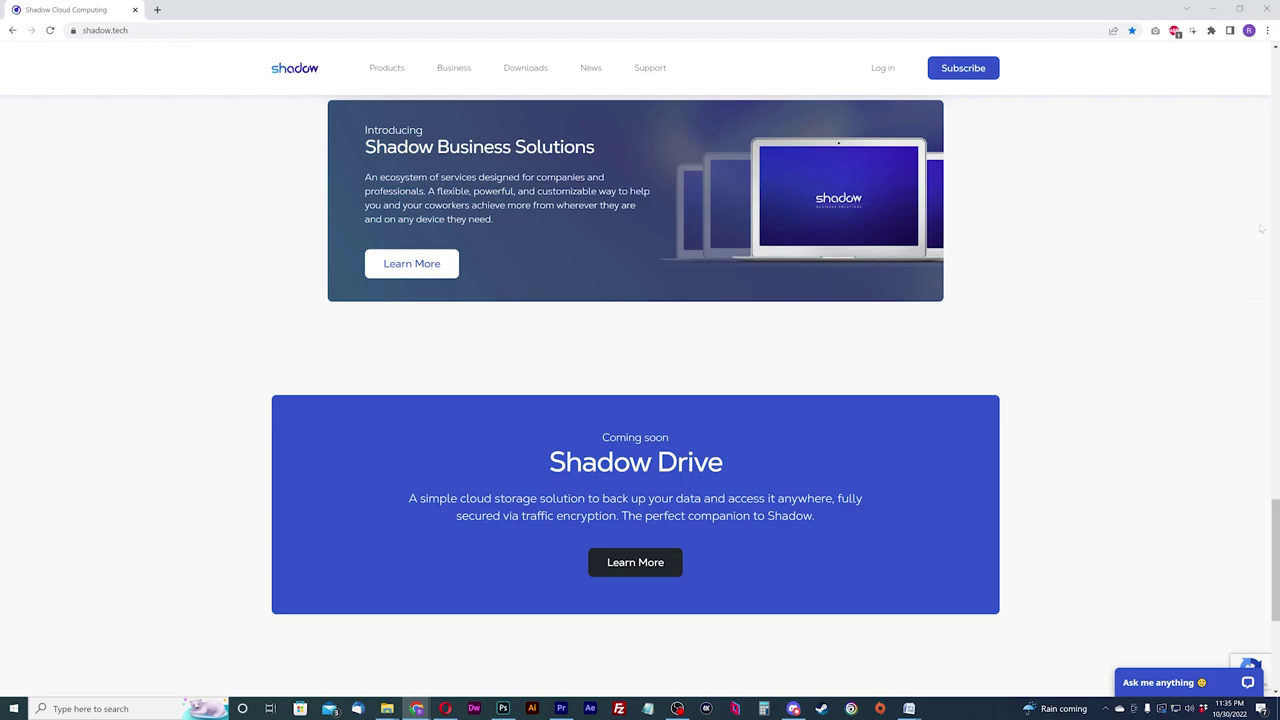
key(alt+Left)
scroll(1260, 120, down, 3)
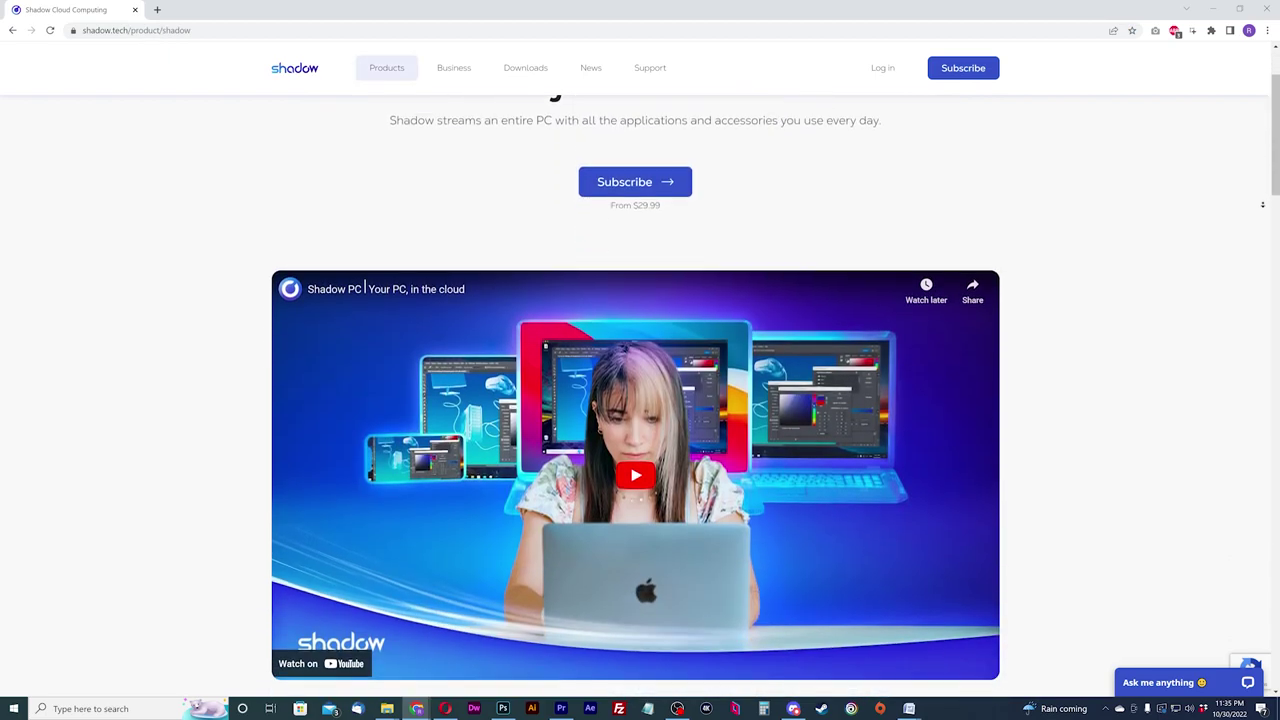
scroll(1262, 204, down, 7)
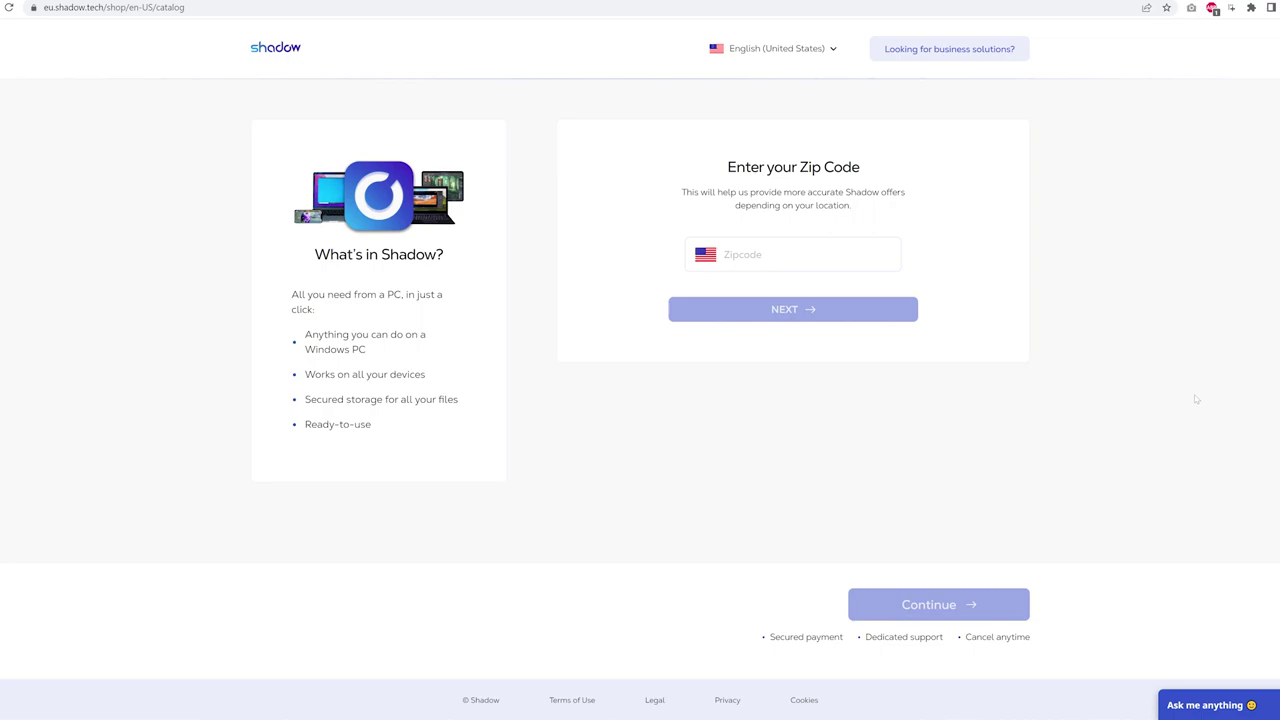
Step: Enter the zip code in the shop catalog and select the 29.99 USD monthly Shadow plan
click(750, 240)
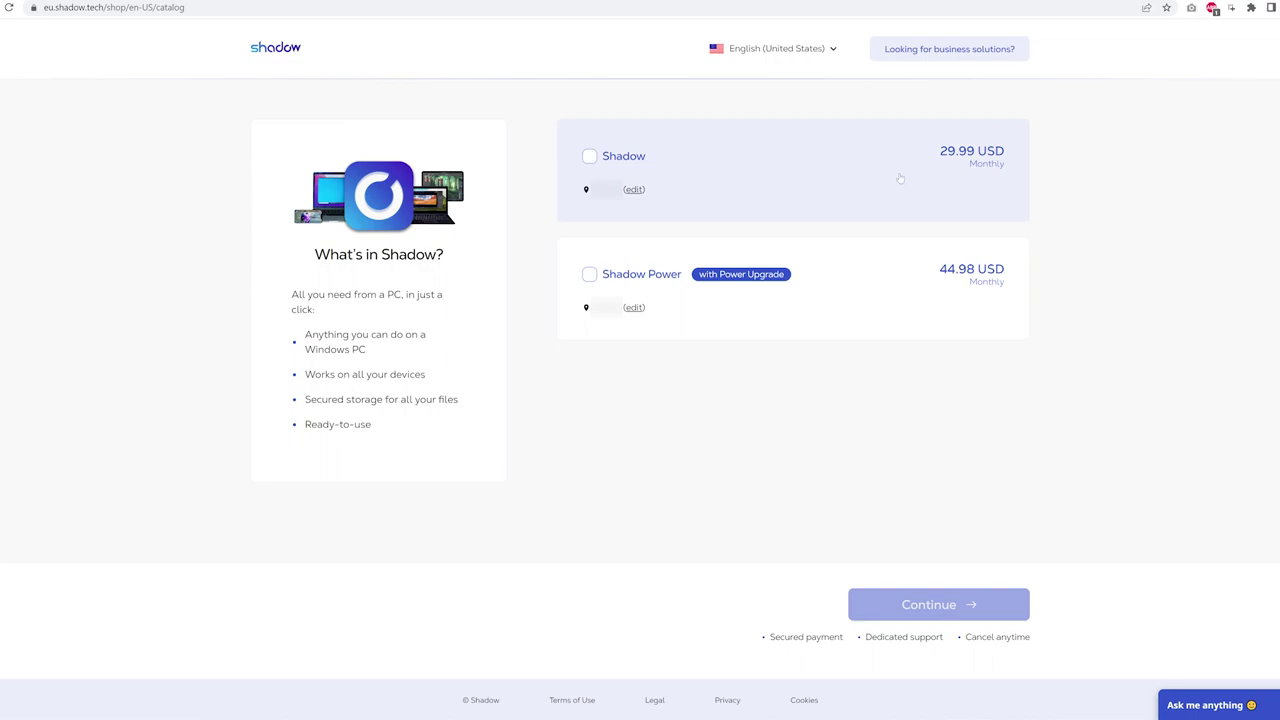
click(898, 178)
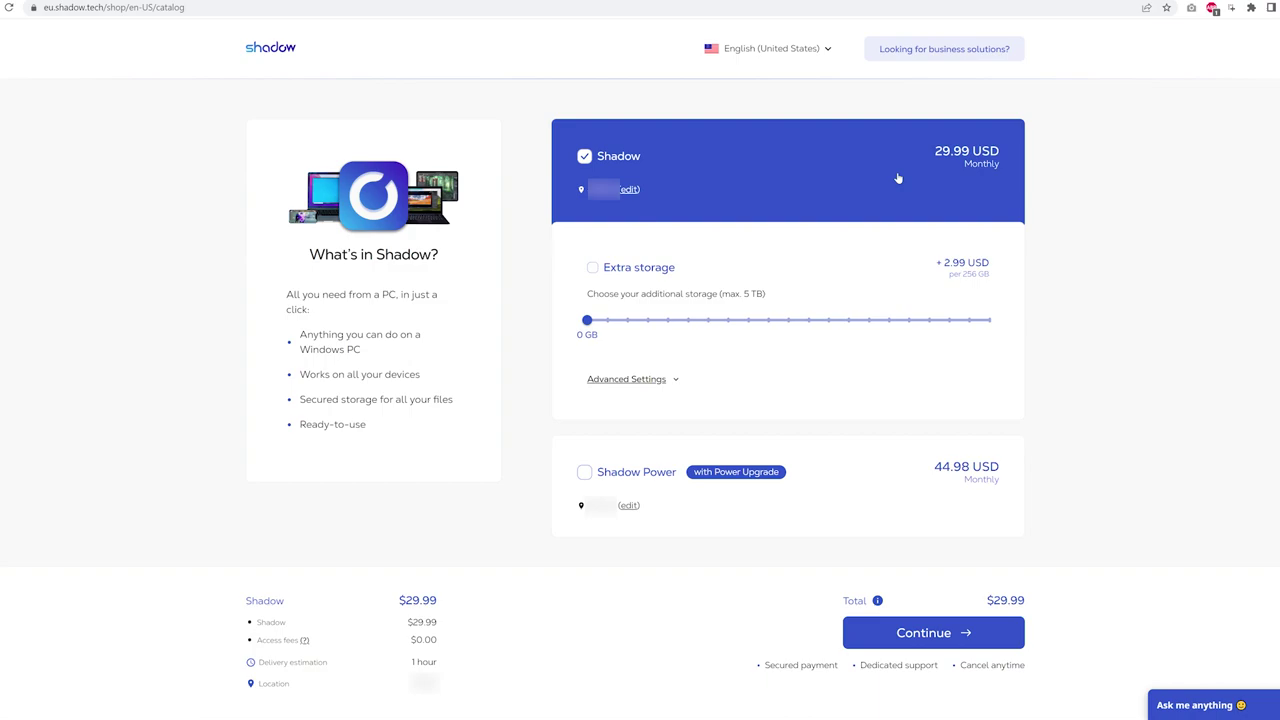
Step: Try the Shadow Power plan with 5 TB of extra storage and check its advanced settings
click(898, 178)
click(858, 316)
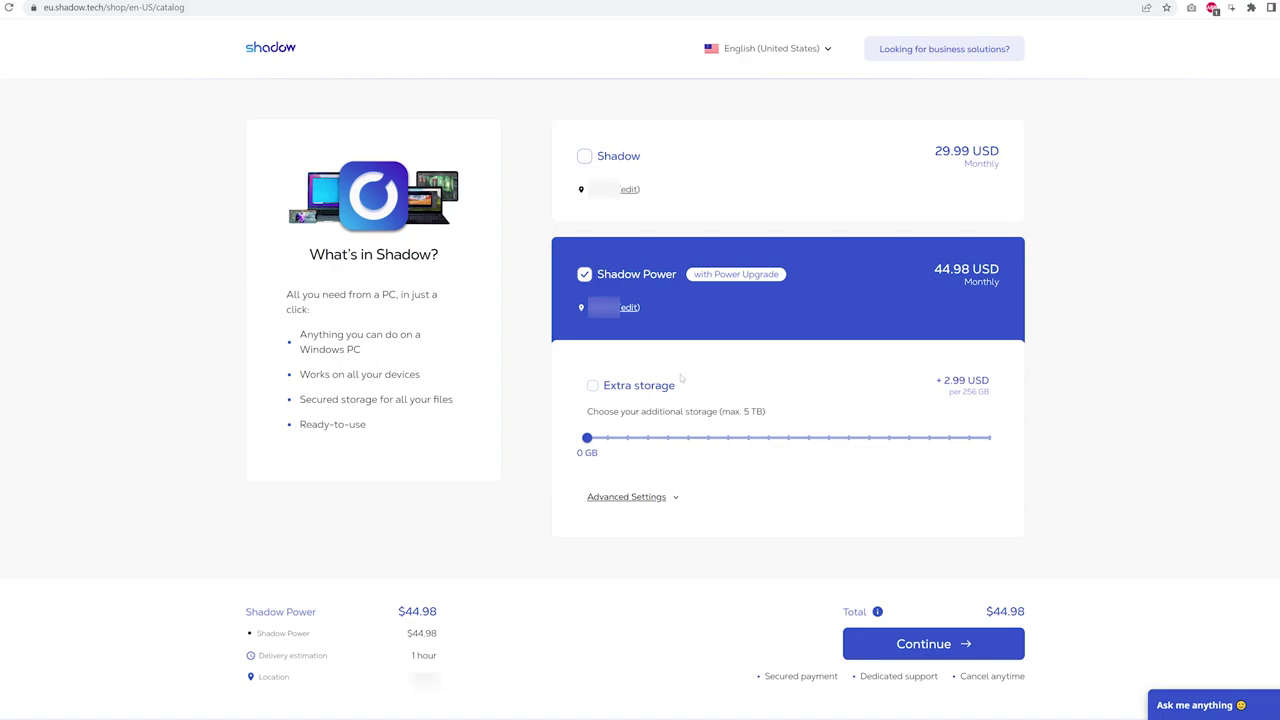
click(990, 438)
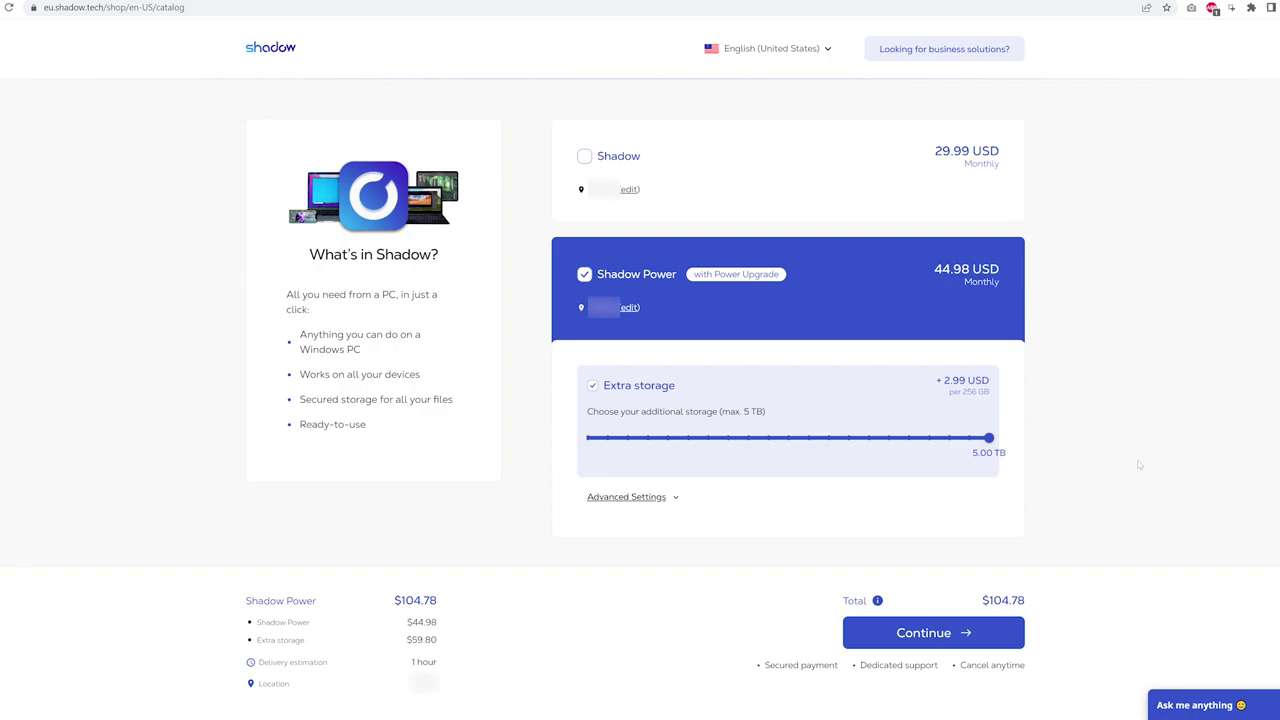
click(645, 499)
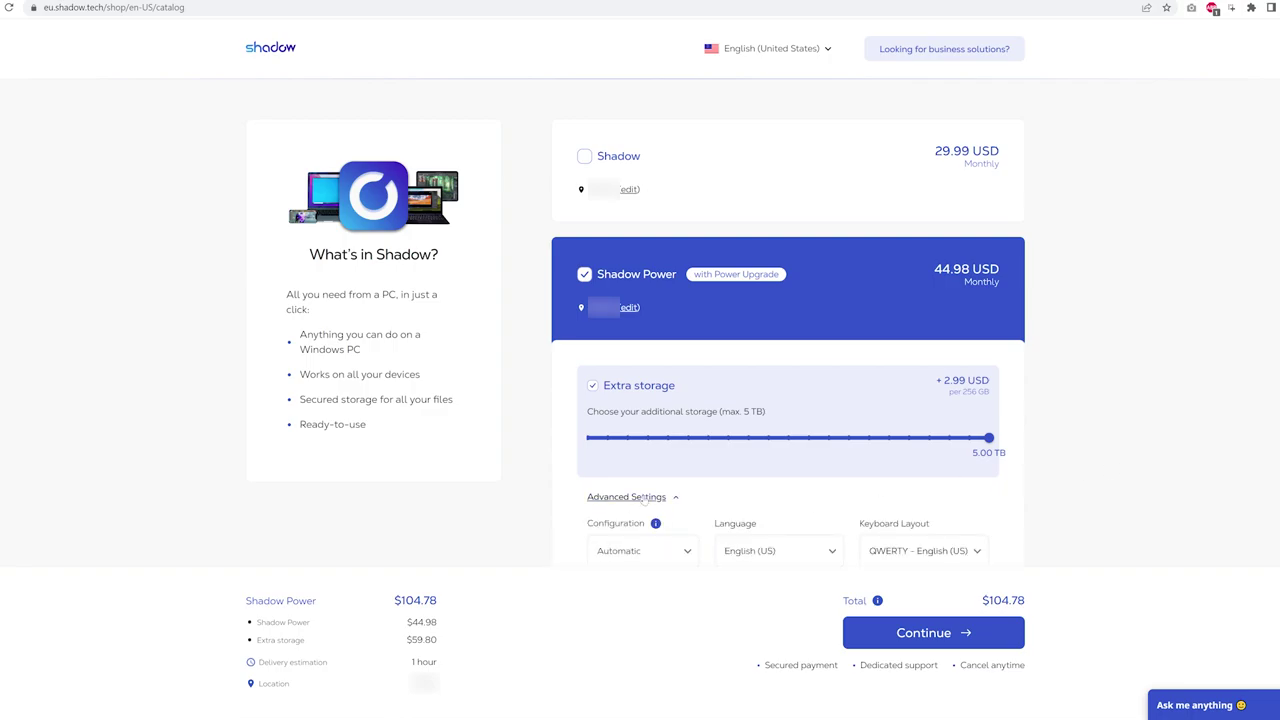
click(645, 498)
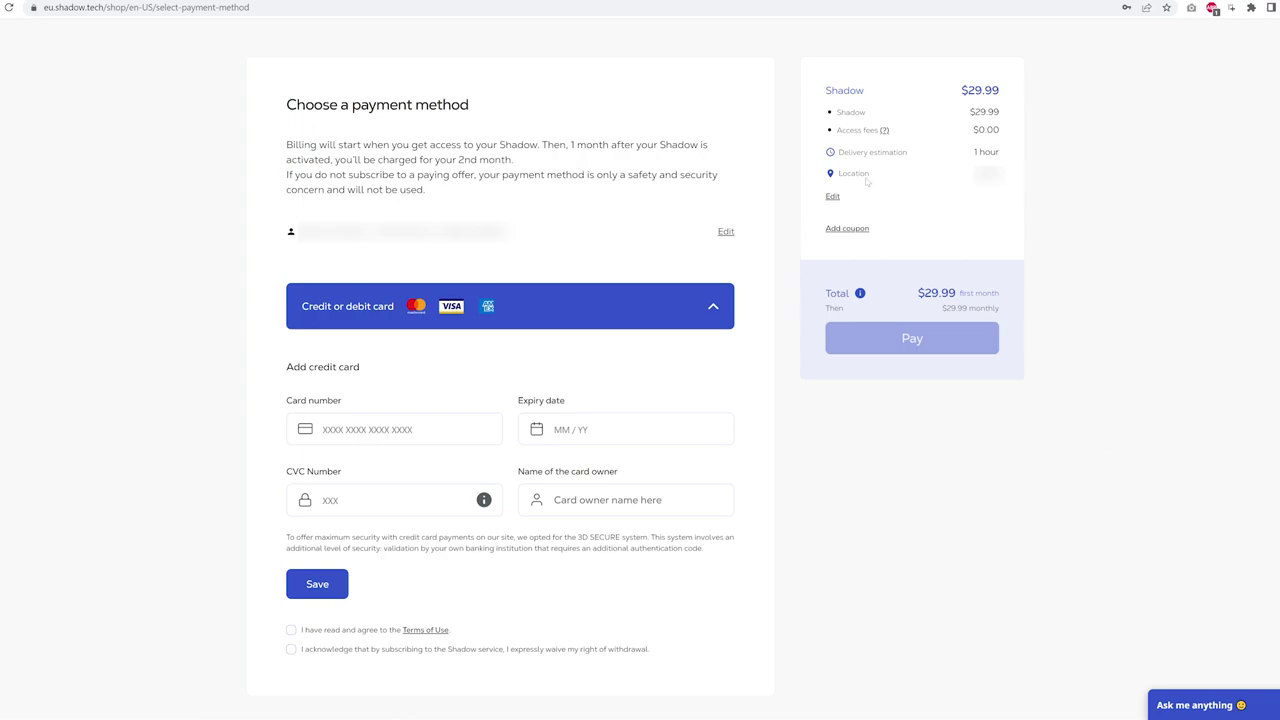
Step: Open the coupon entry in the order summary on the payment page
click(850, 229)
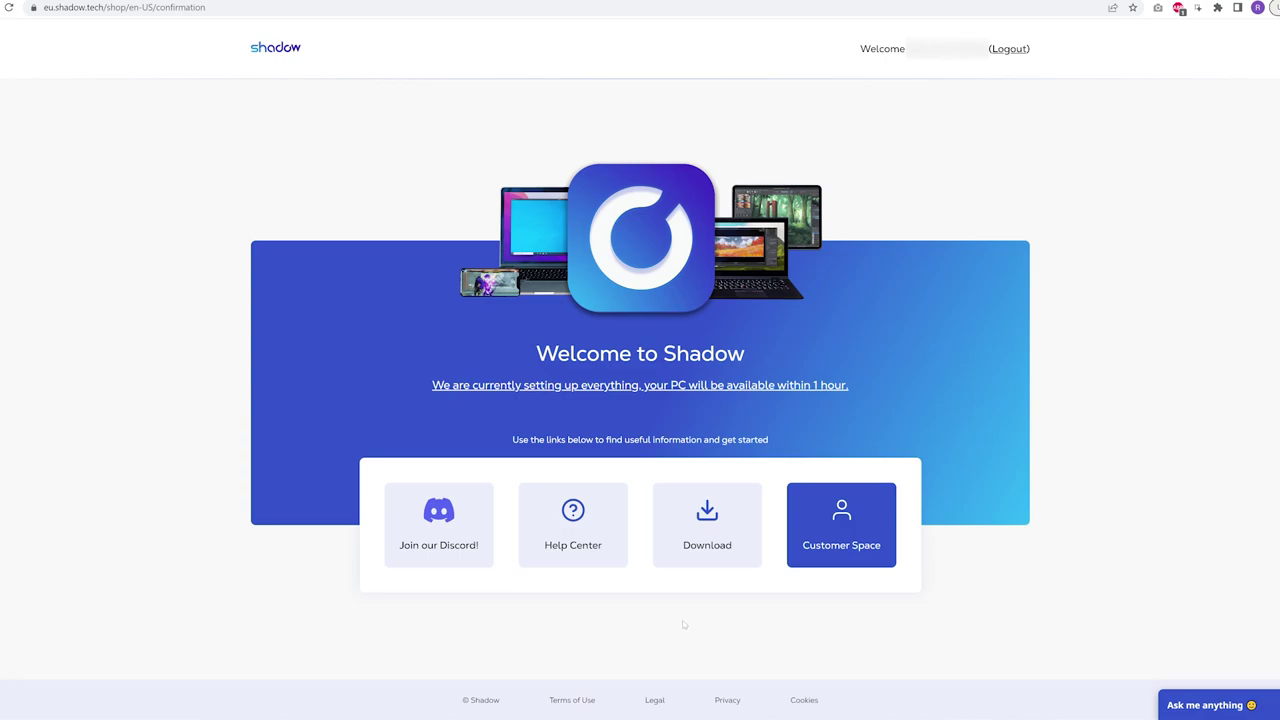
Step: Go to the downloads page from the order confirmation and download Shadow for Windows
click(727, 537)
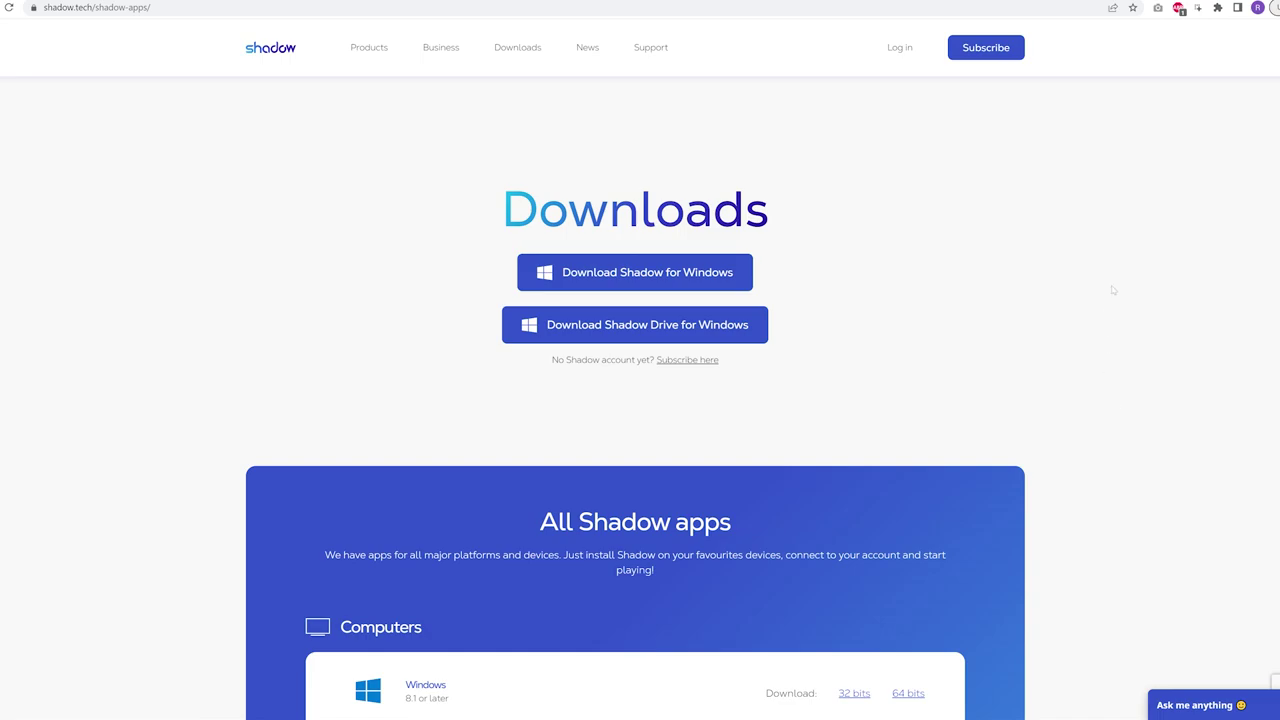
middle_click(1103, 217)
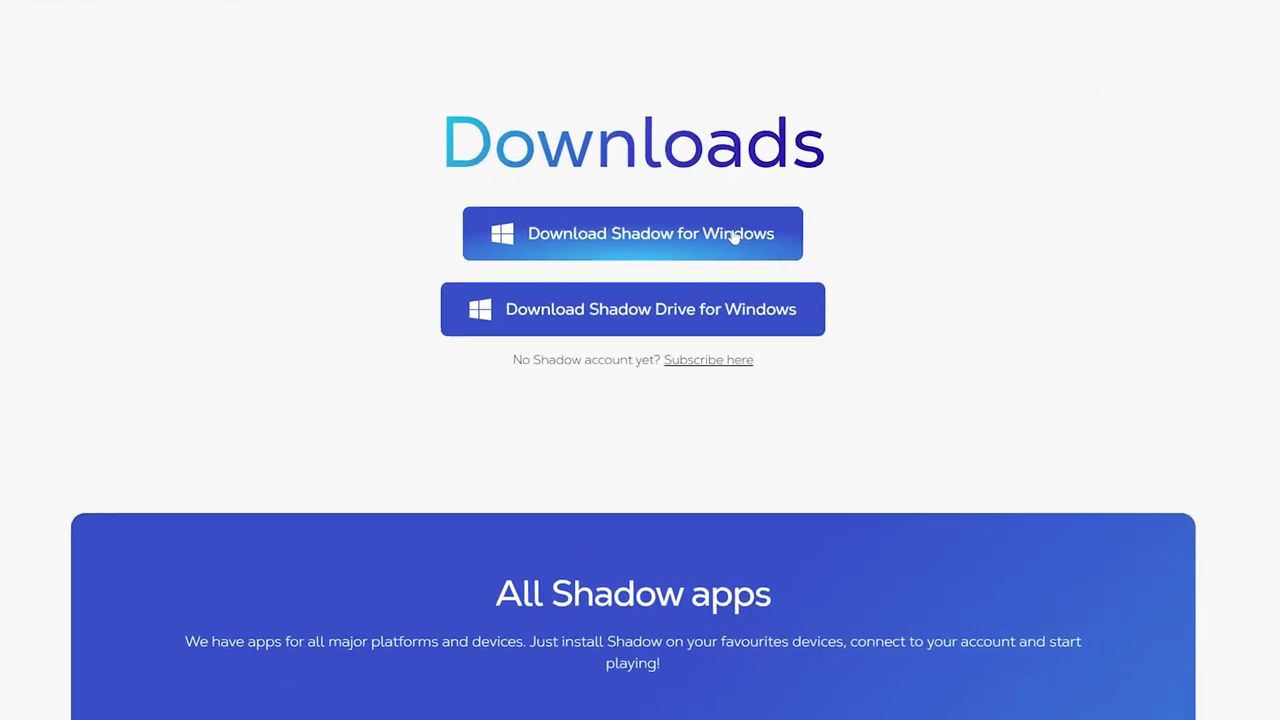
click(705, 274)
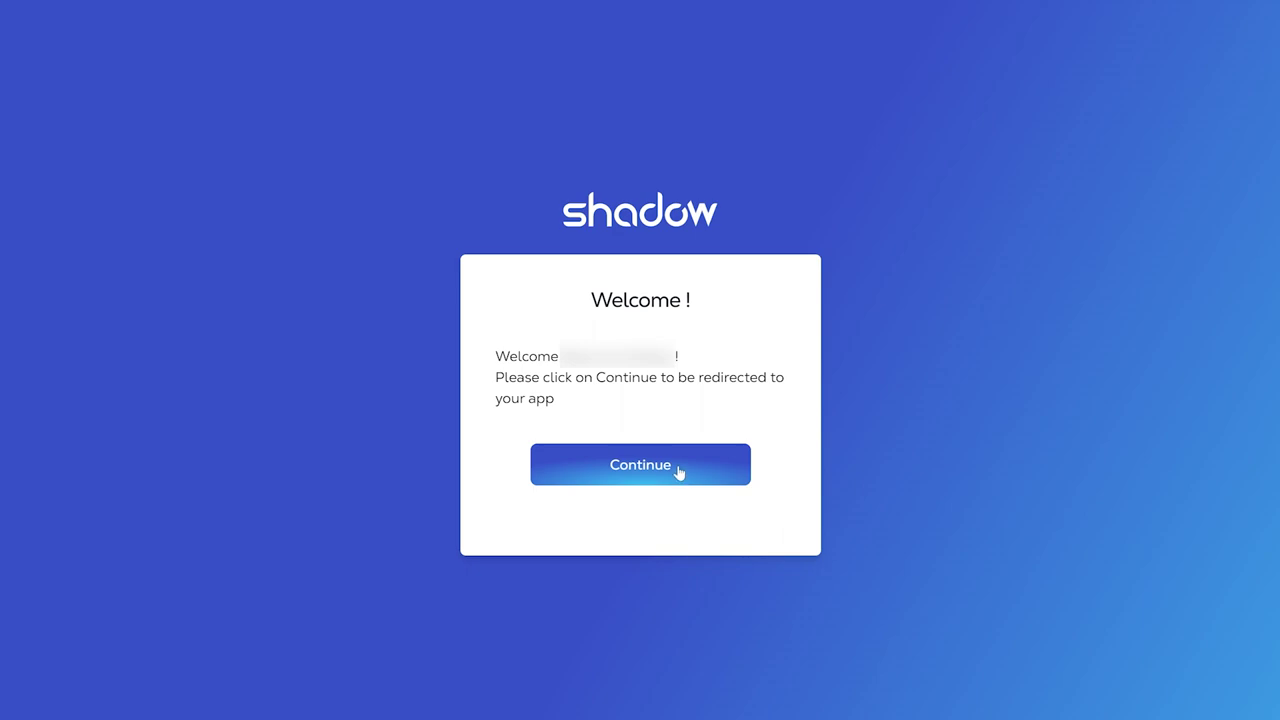
Step: Continue from the welcome page to the Shadow app and start the cloud PC's streaming session
click(678, 472)
click(286, 143)
click(723, 230)
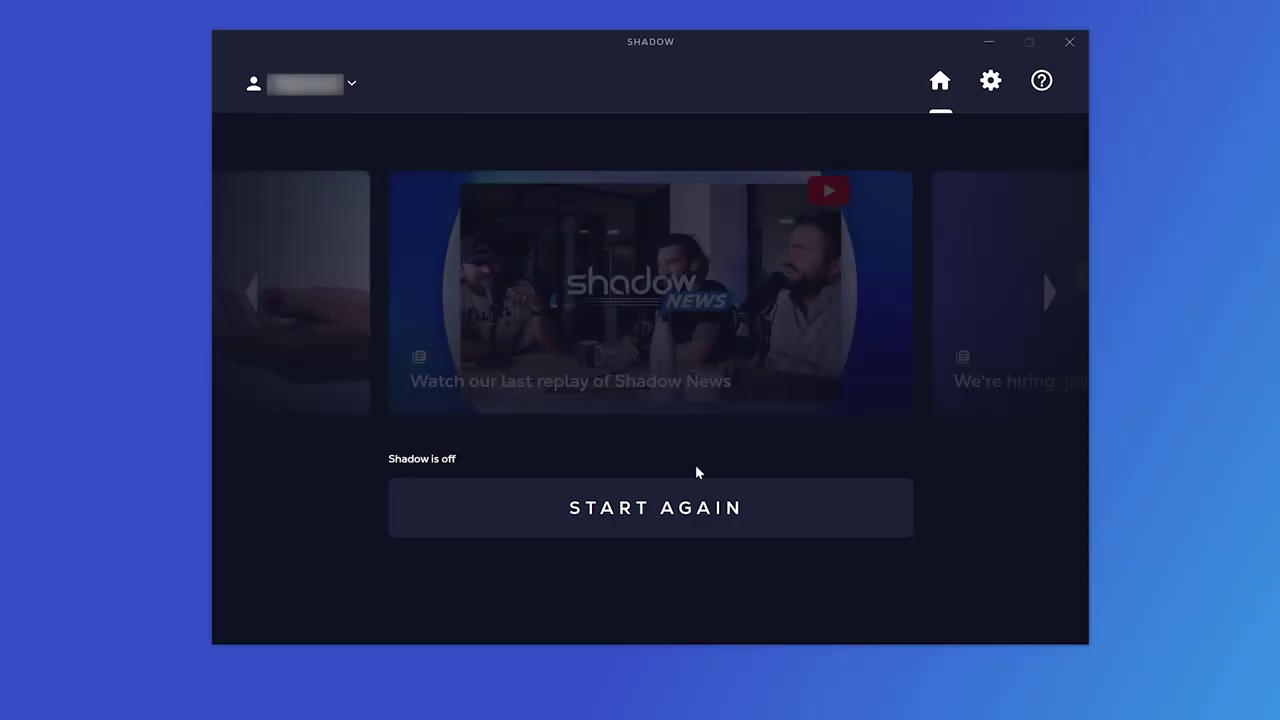
click(909, 514)
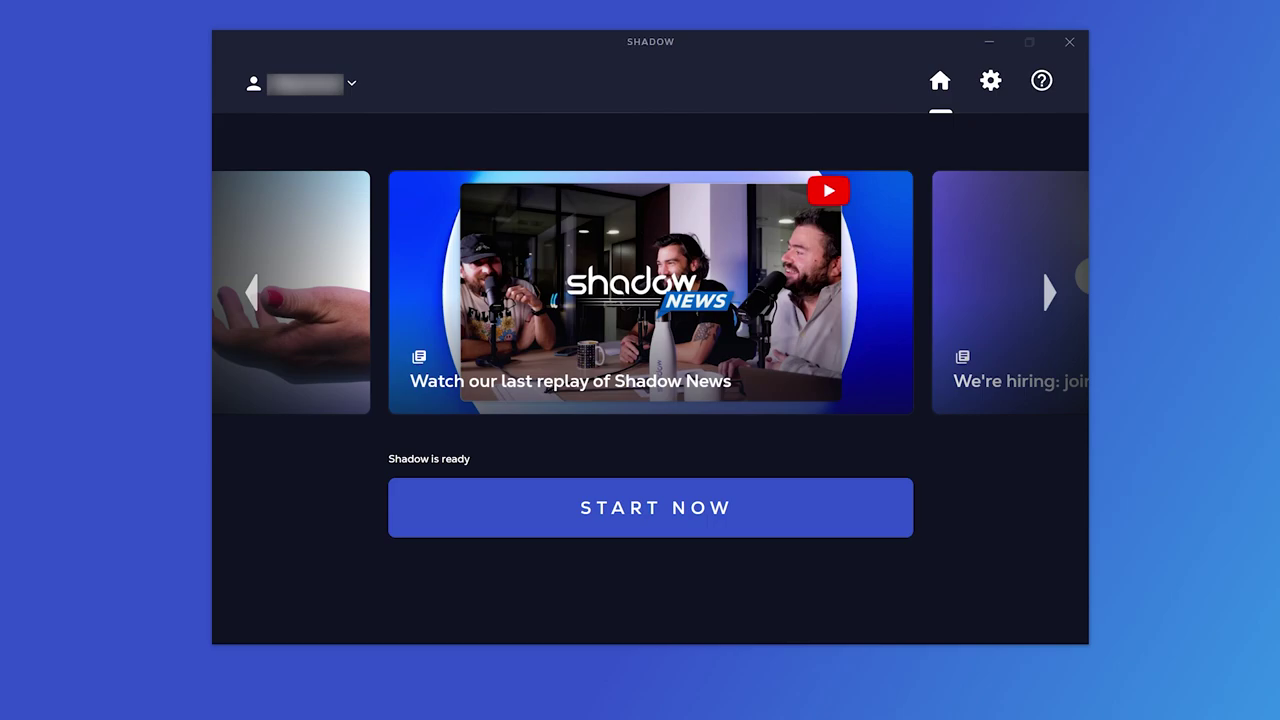
click(558, 515)
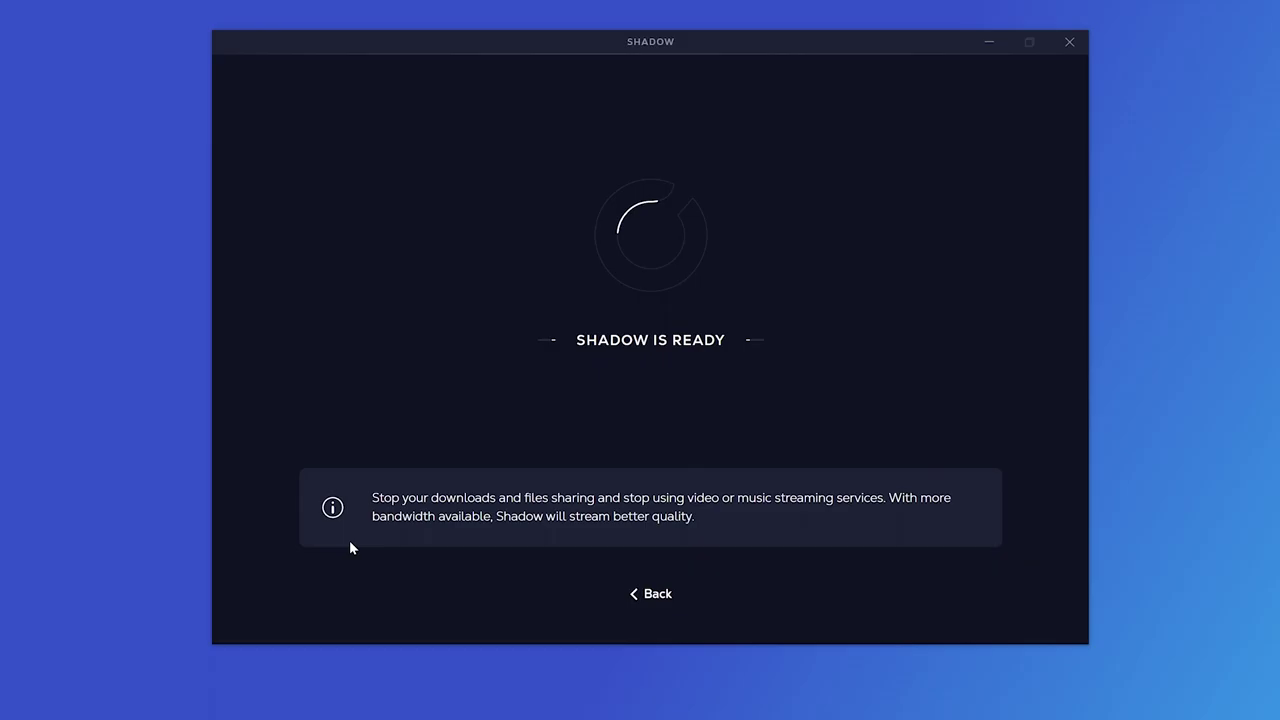
Step: Look over the useful downloads page on the cloud PC and close the browser
scroll(1174, 394, down, 4)
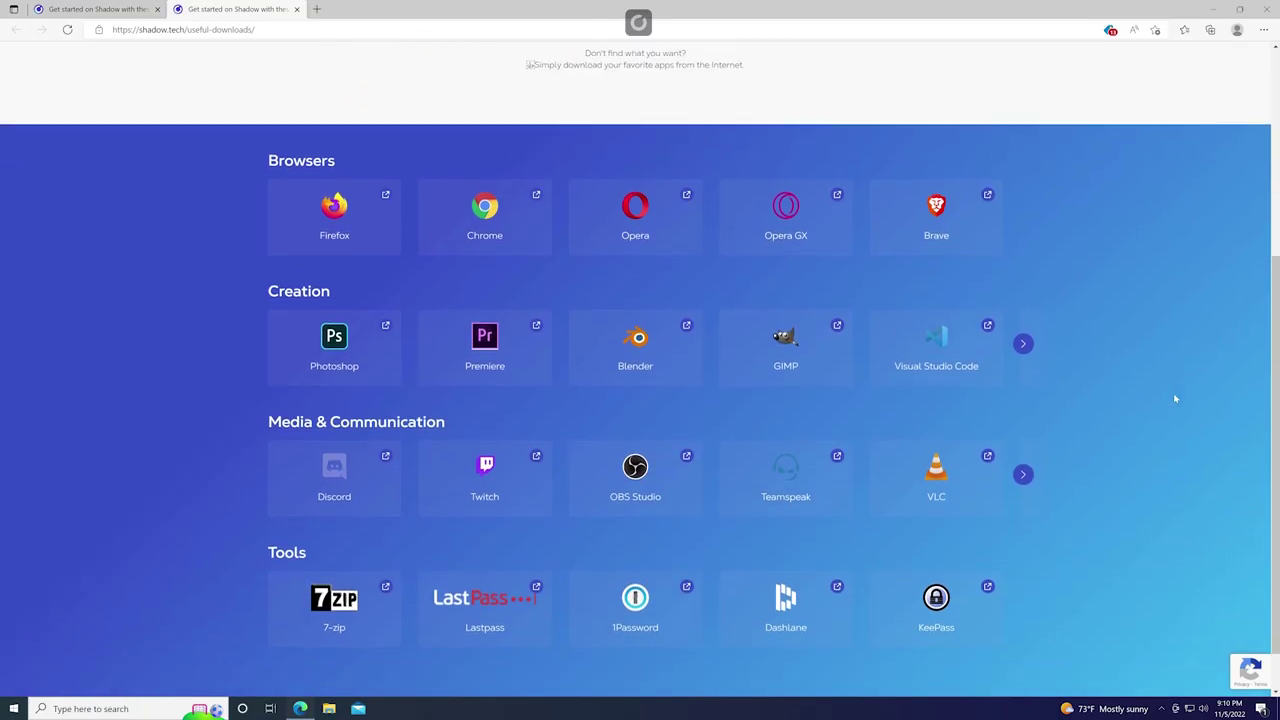
key(alt+F4)
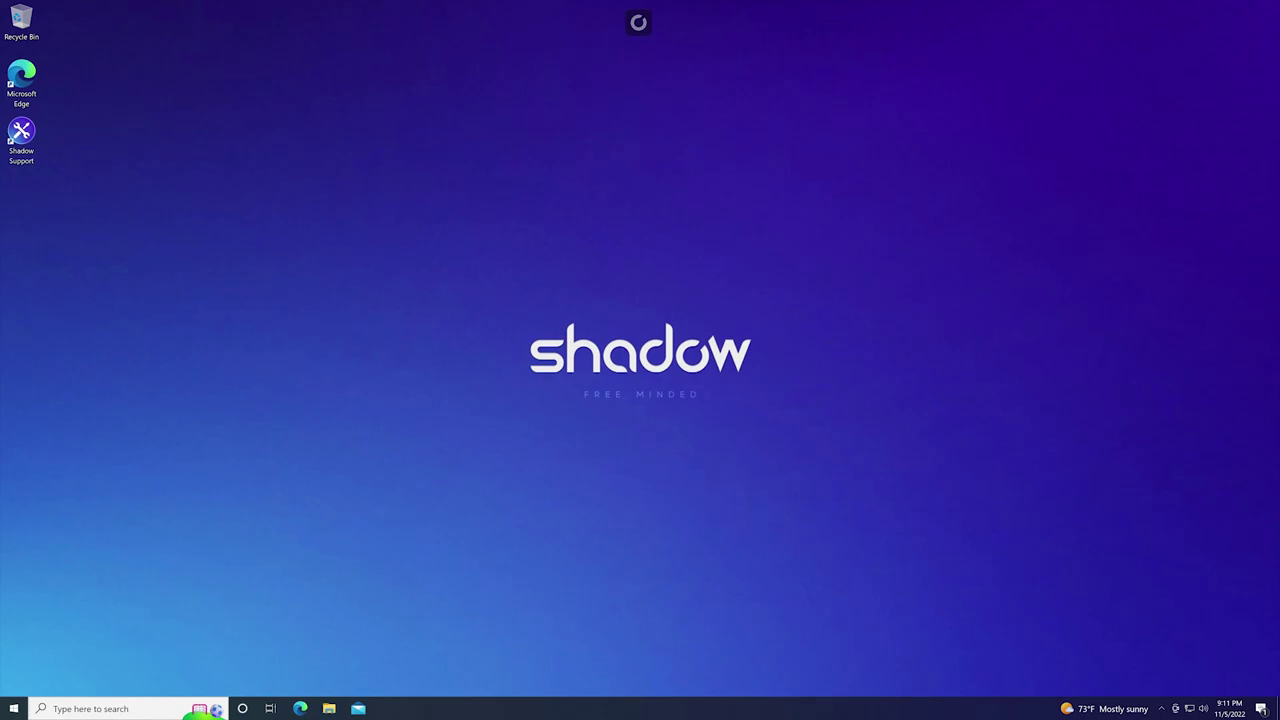
Step: Open Shadow's Quick Menu and switch the microphone on and back off in the audio settings
click(638, 22)
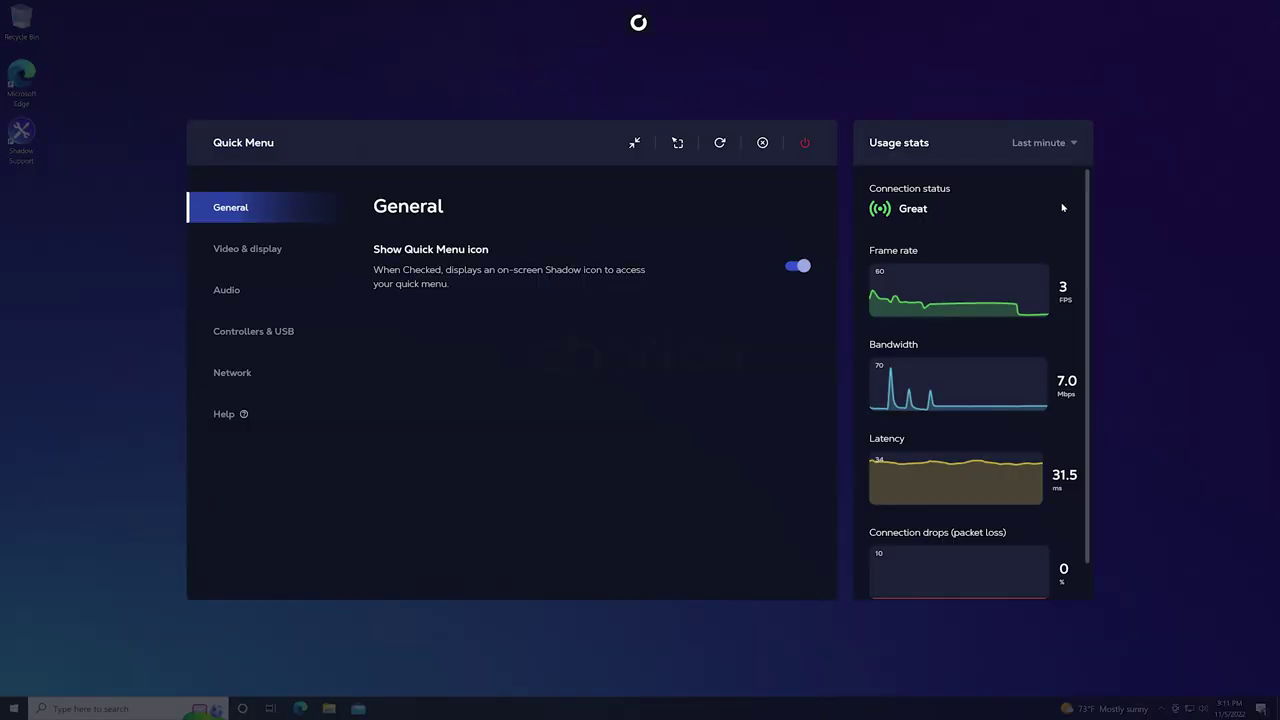
click(262, 253)
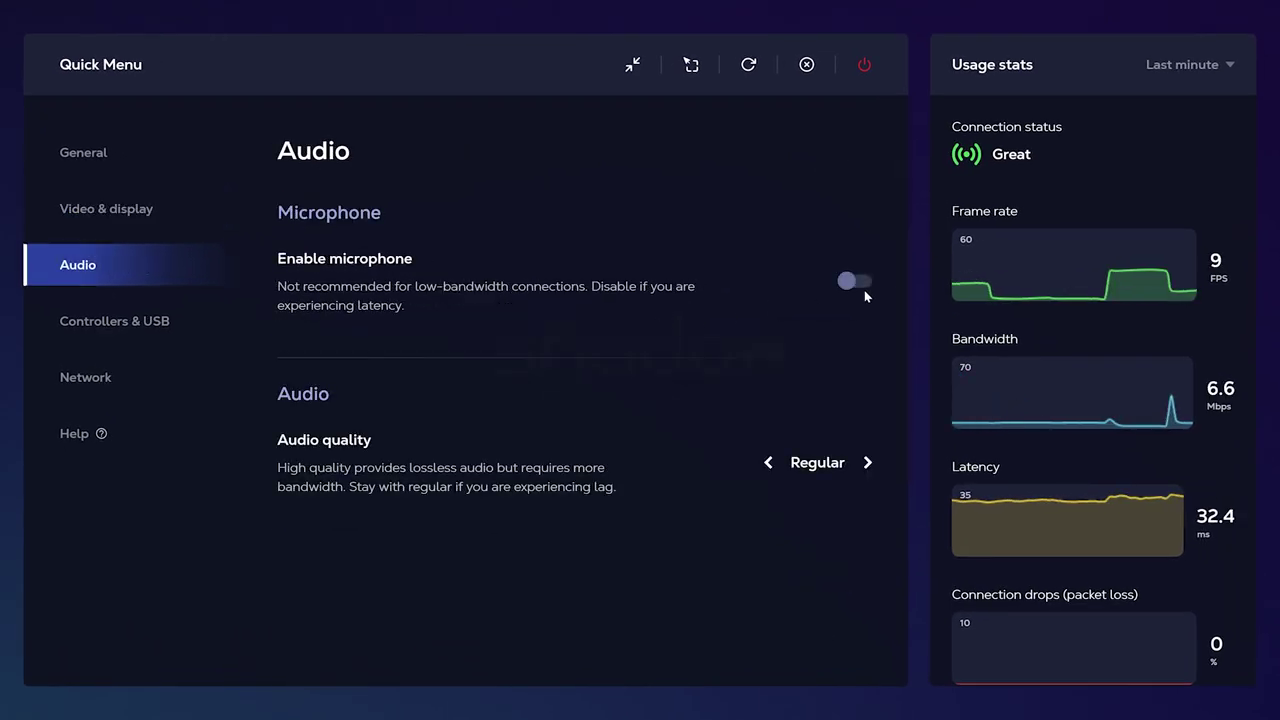
click(855, 281)
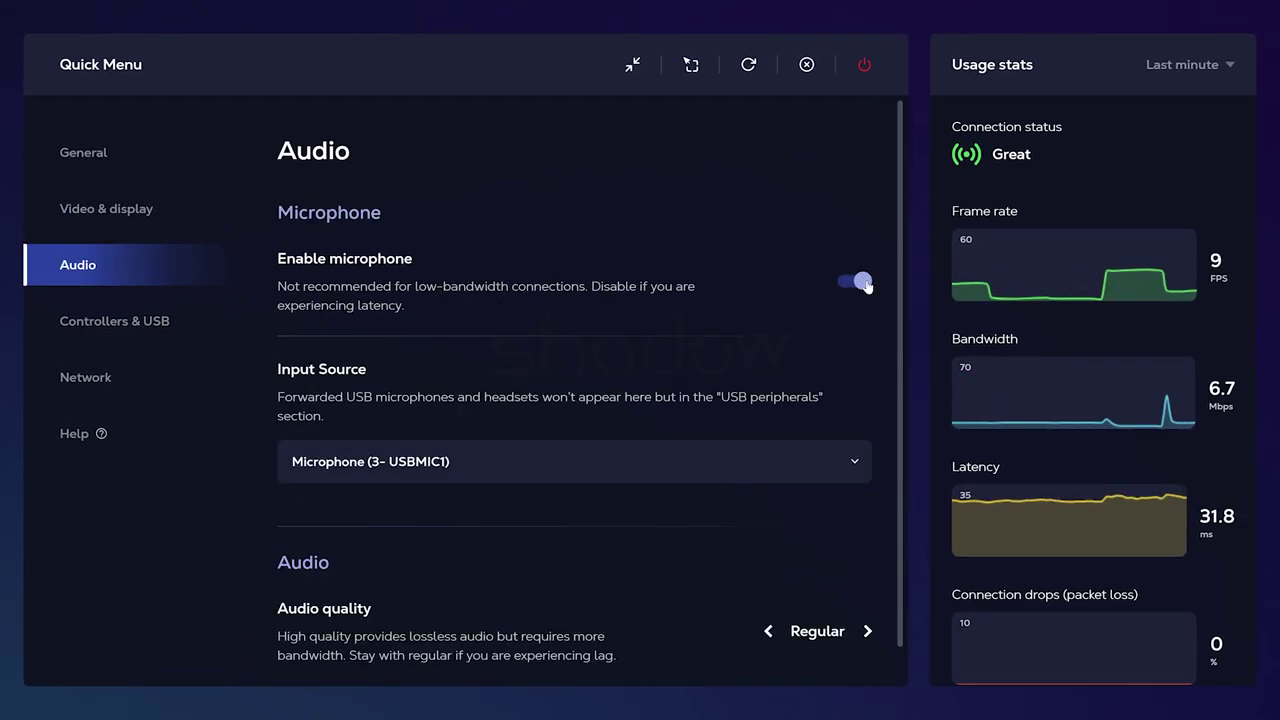
click(855, 281)
Step: Review the Controllers & USB and Network settings in the Quick Menu
click(110, 321)
scroll(813, 517, down, 5)
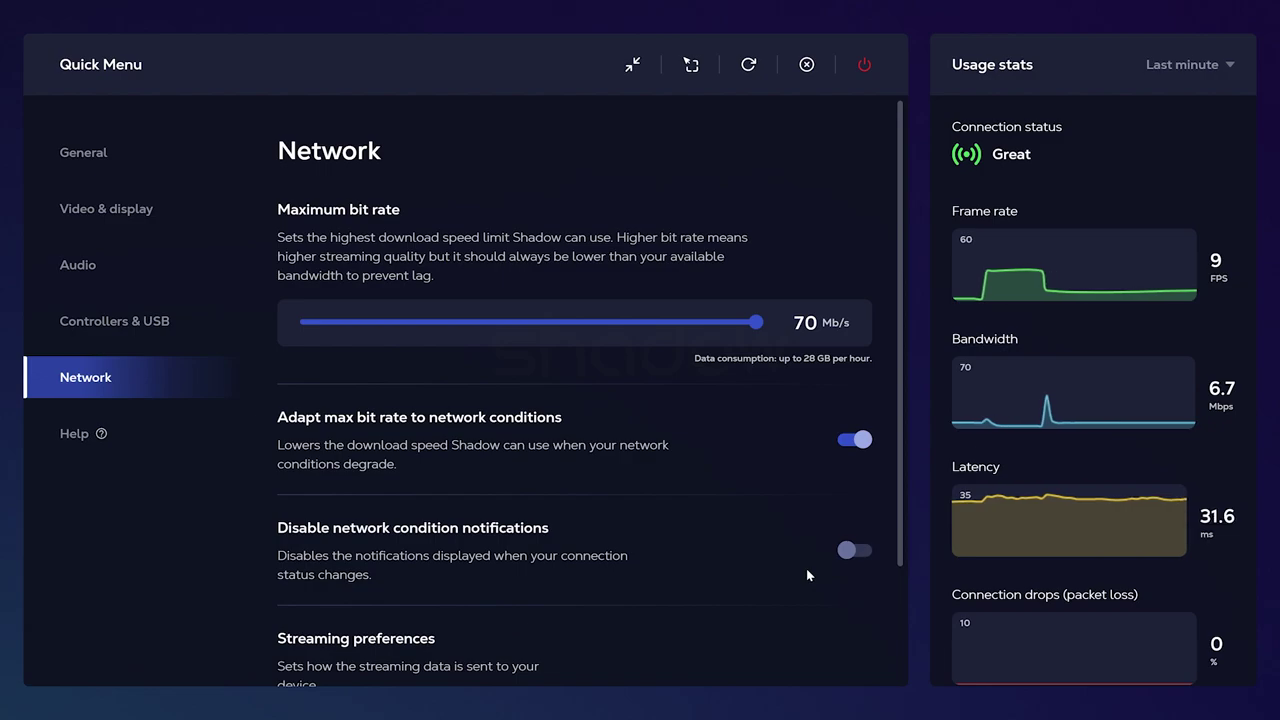
scroll(806, 568, down, 3)
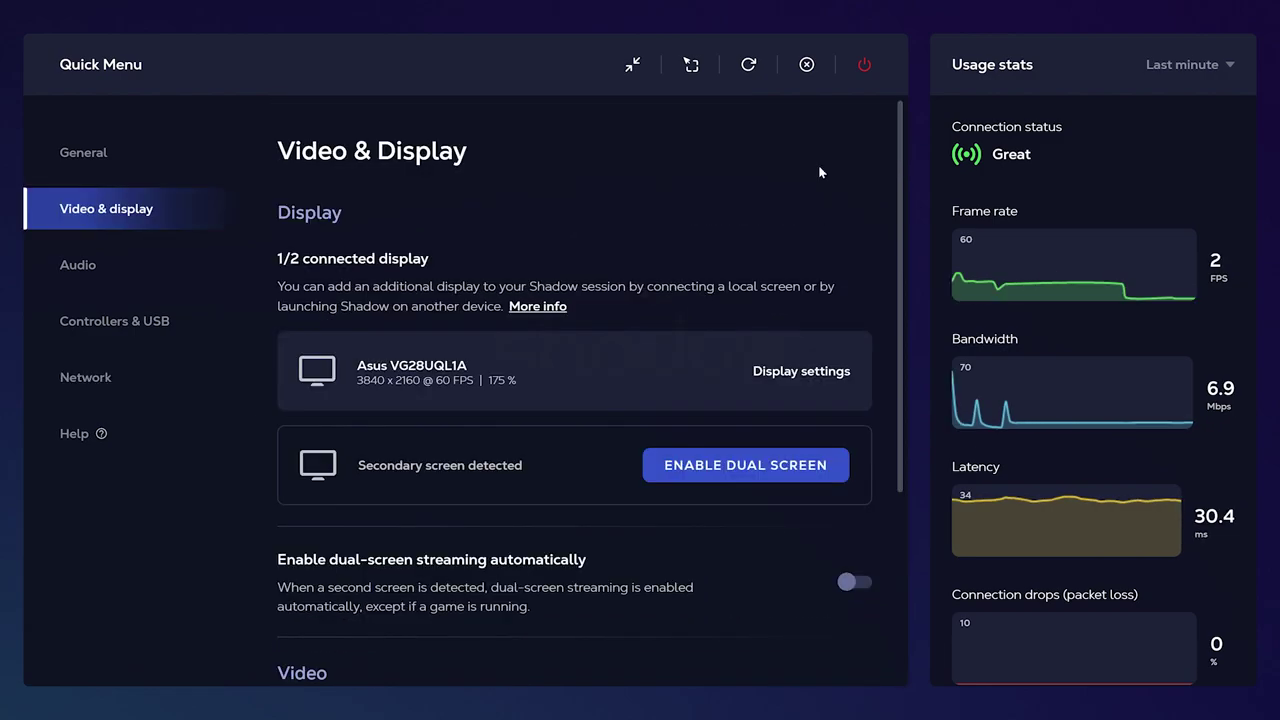
Step: Disable automatic resolution matching and set the Asus VG28UQL1A display's resolution to 3840 x 2160
scroll(818, 164, down, 2)
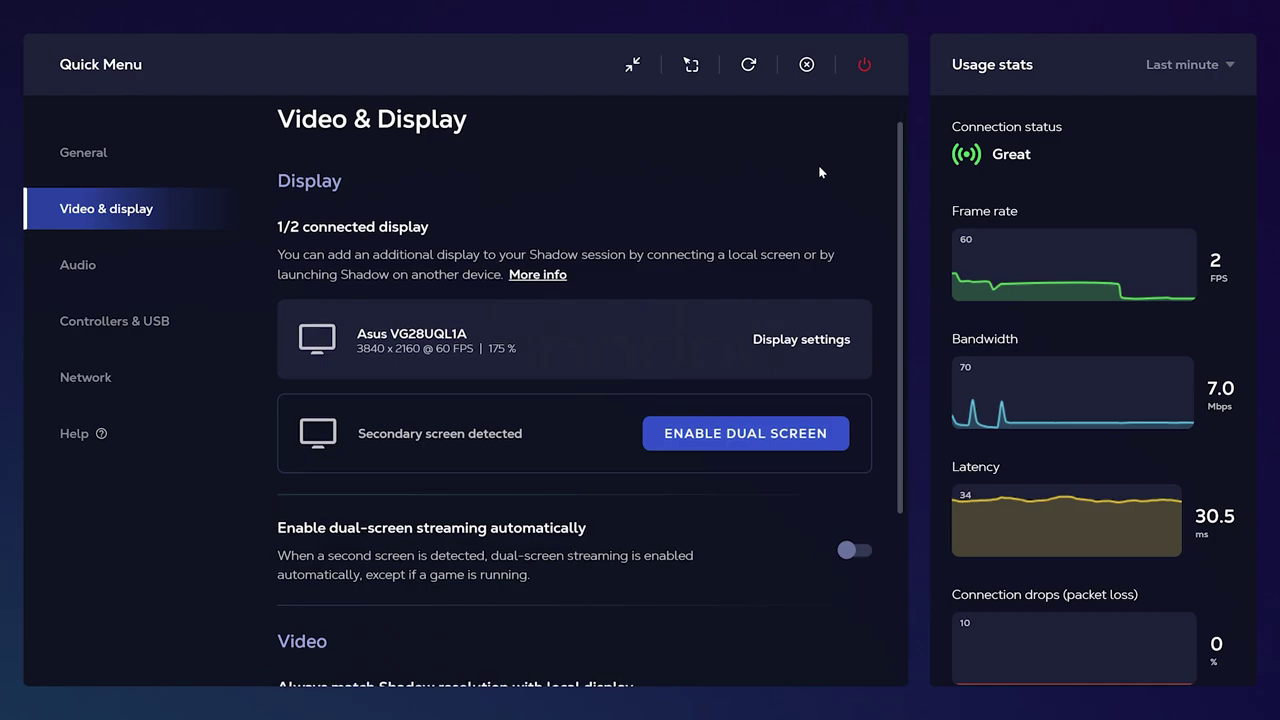
scroll(819, 172, down, 3)
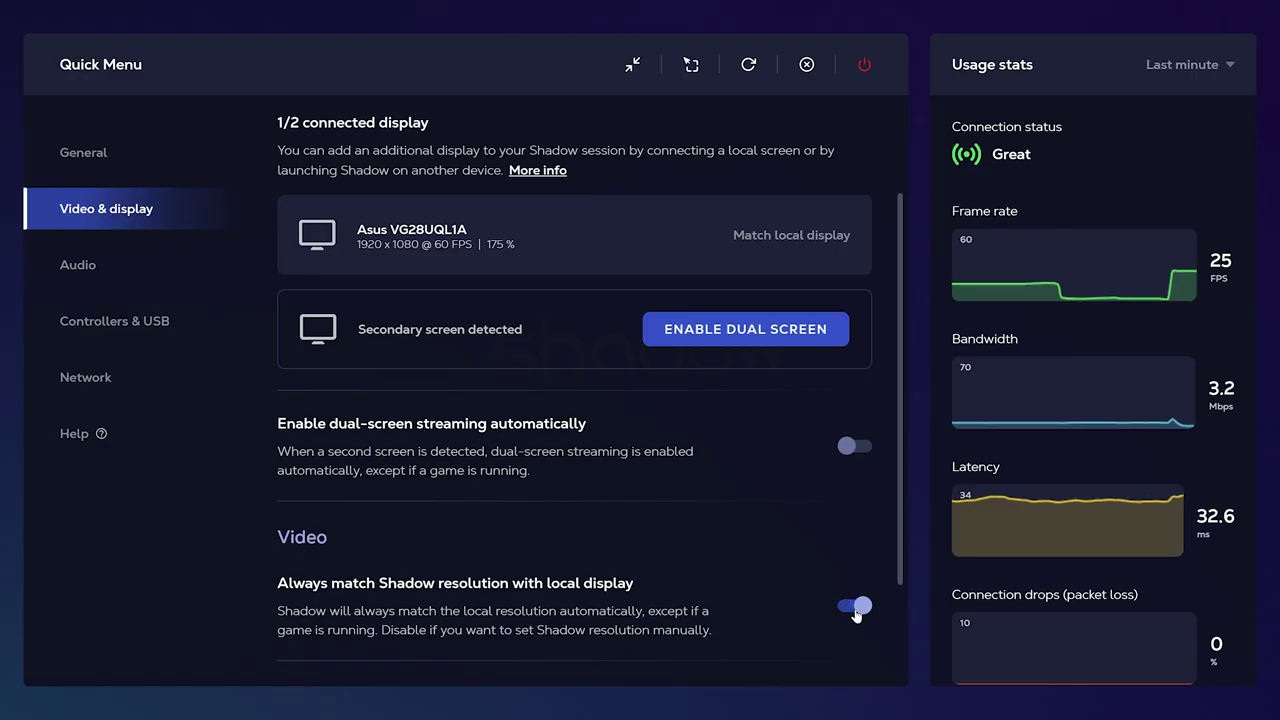
click(796, 243)
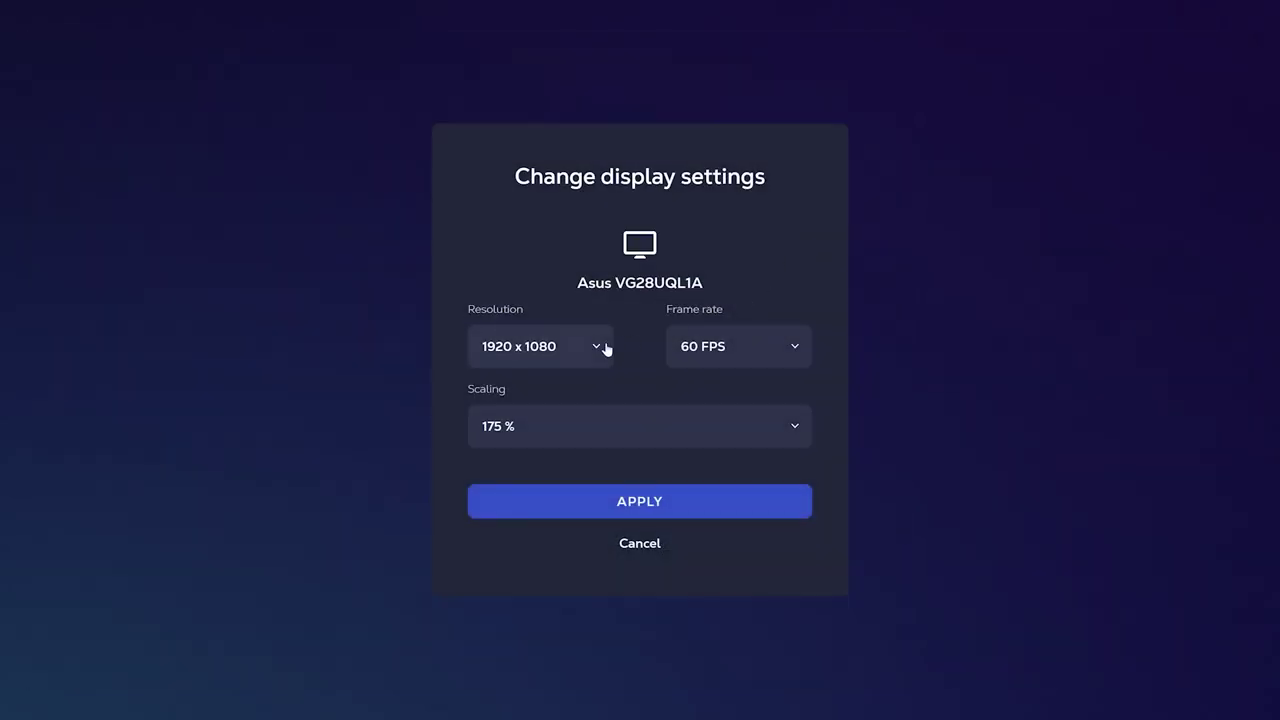
click(605, 348)
click(563, 434)
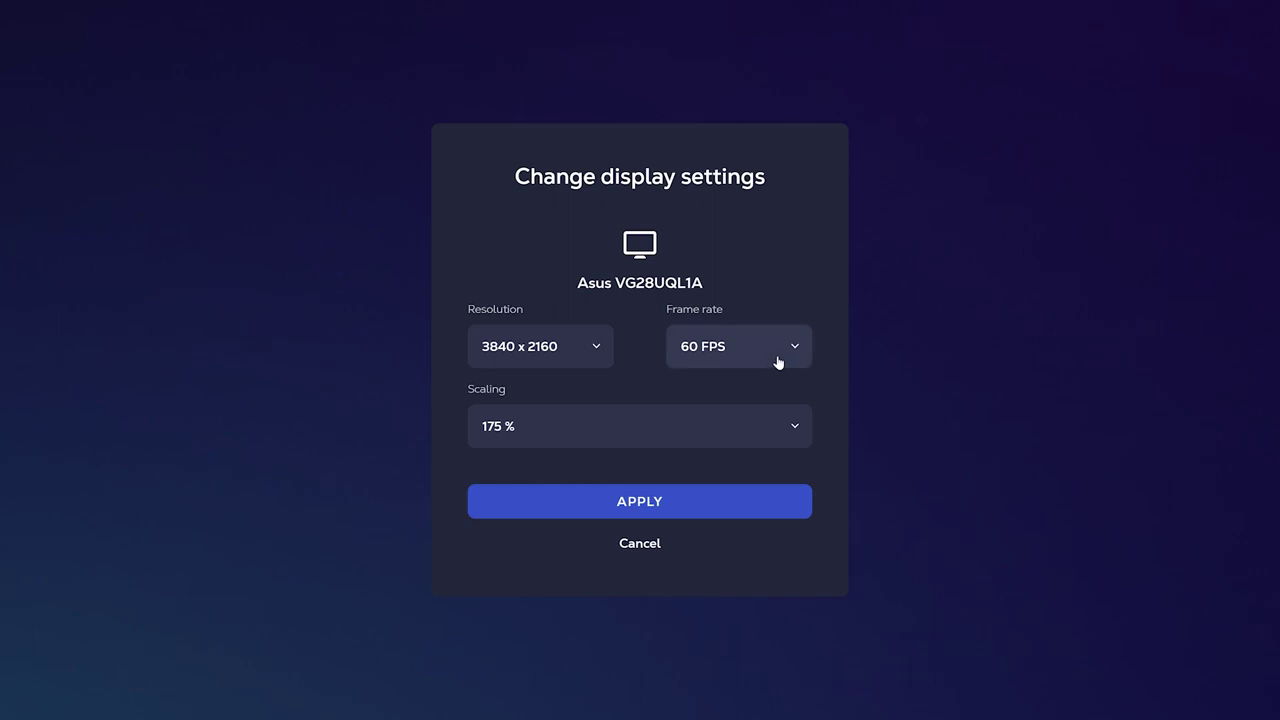
click(669, 514)
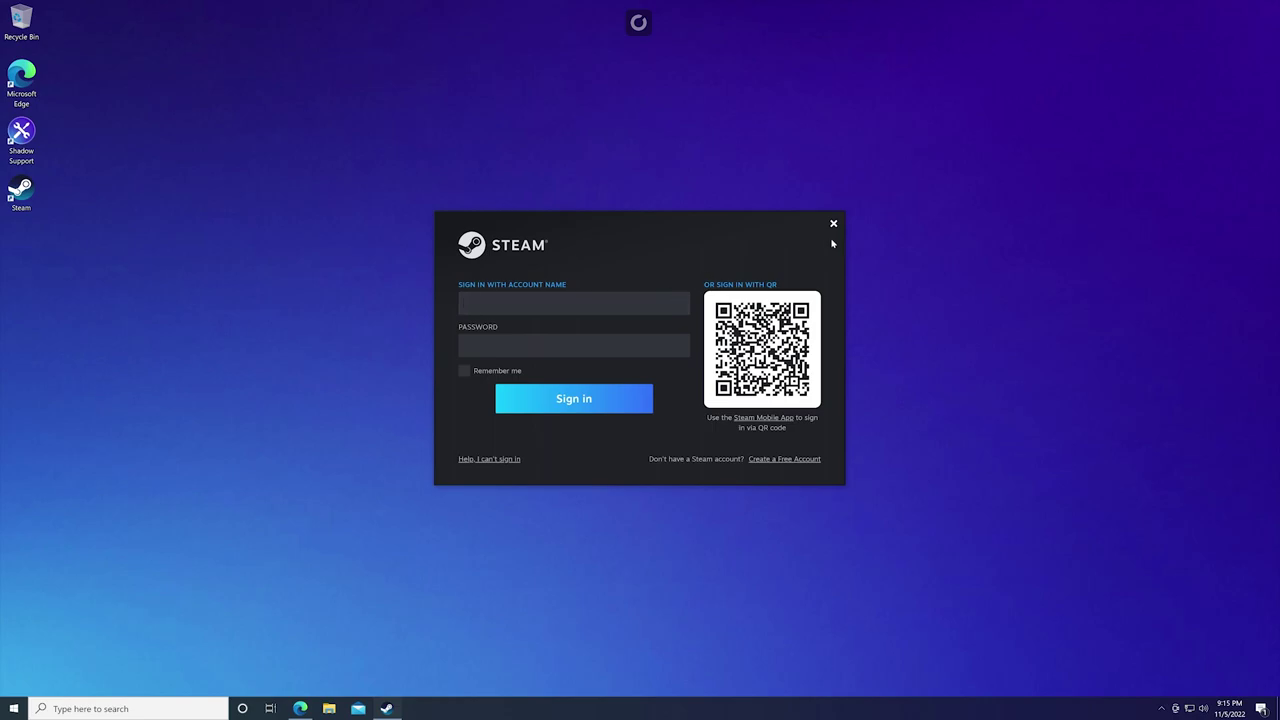
Step: Close the Steam sign-in window
click(833, 226)
Step: End the streaming session from the Quick Menu and rate it five stars
click(639, 22)
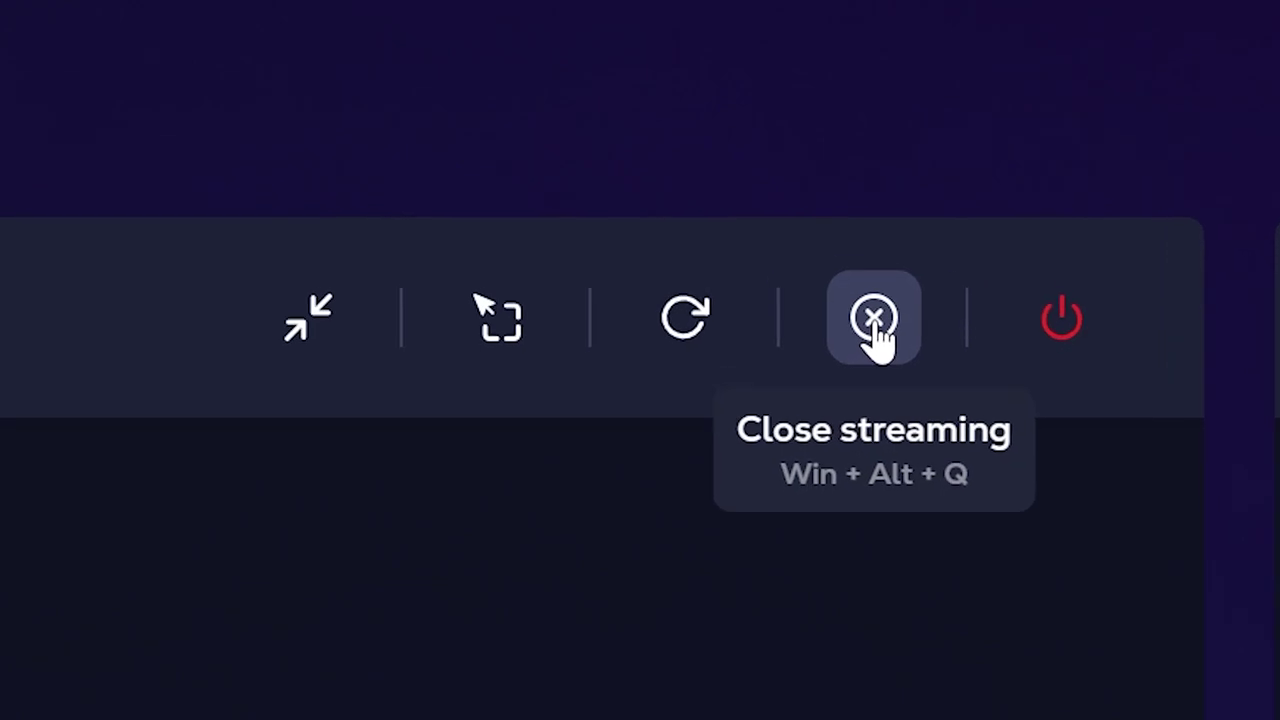
click(1090, 318)
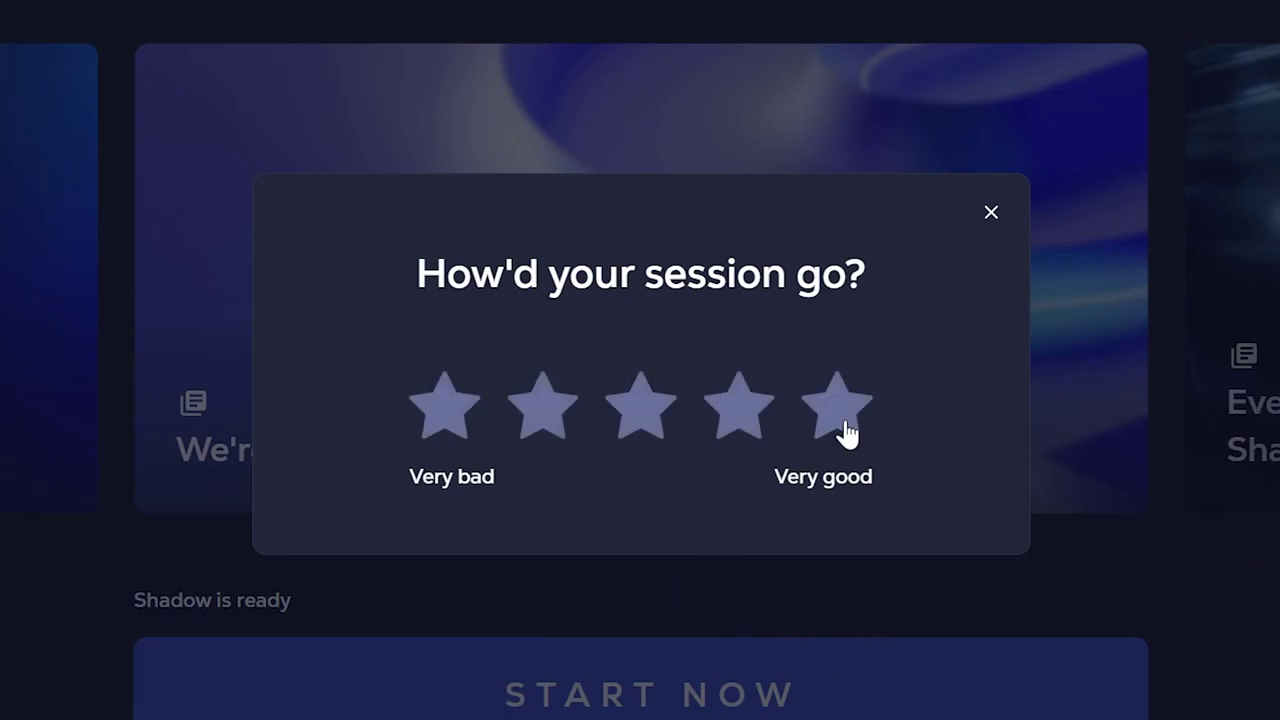
click(846, 432)
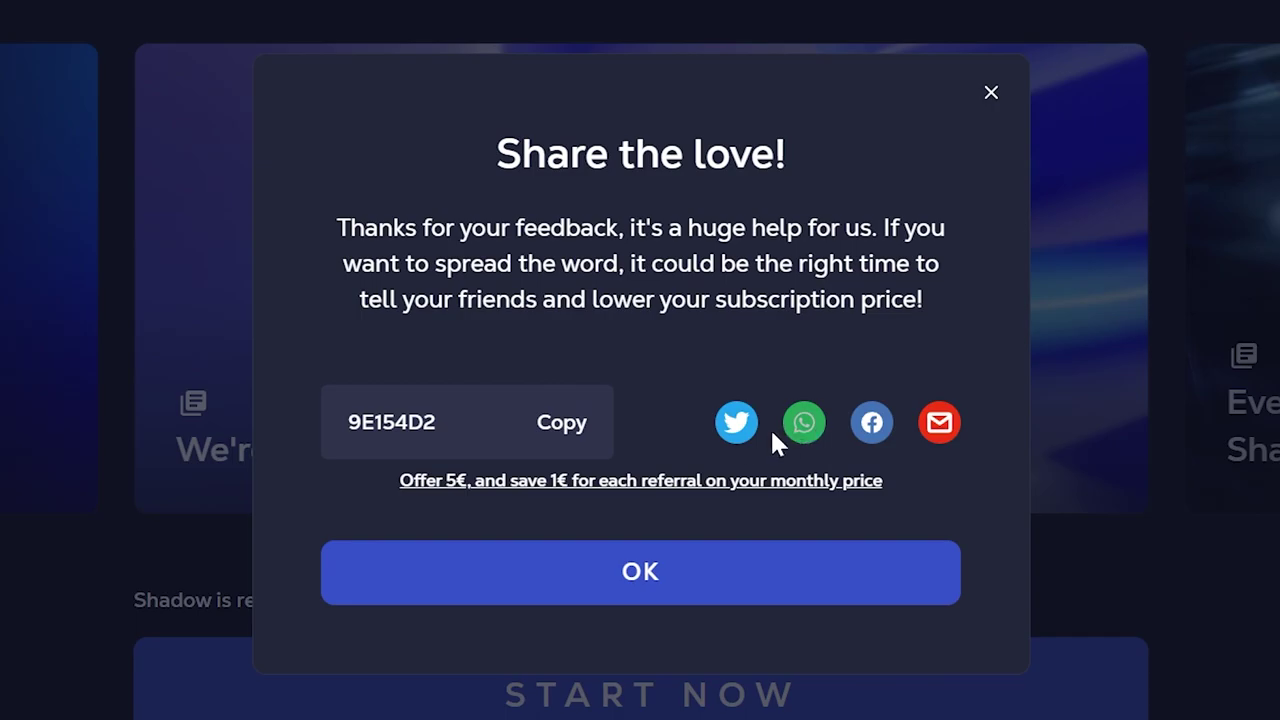
Step: Review the General, Video & Display, Audio and Controllers & USB settings in the Shadow app
click(1034, 64)
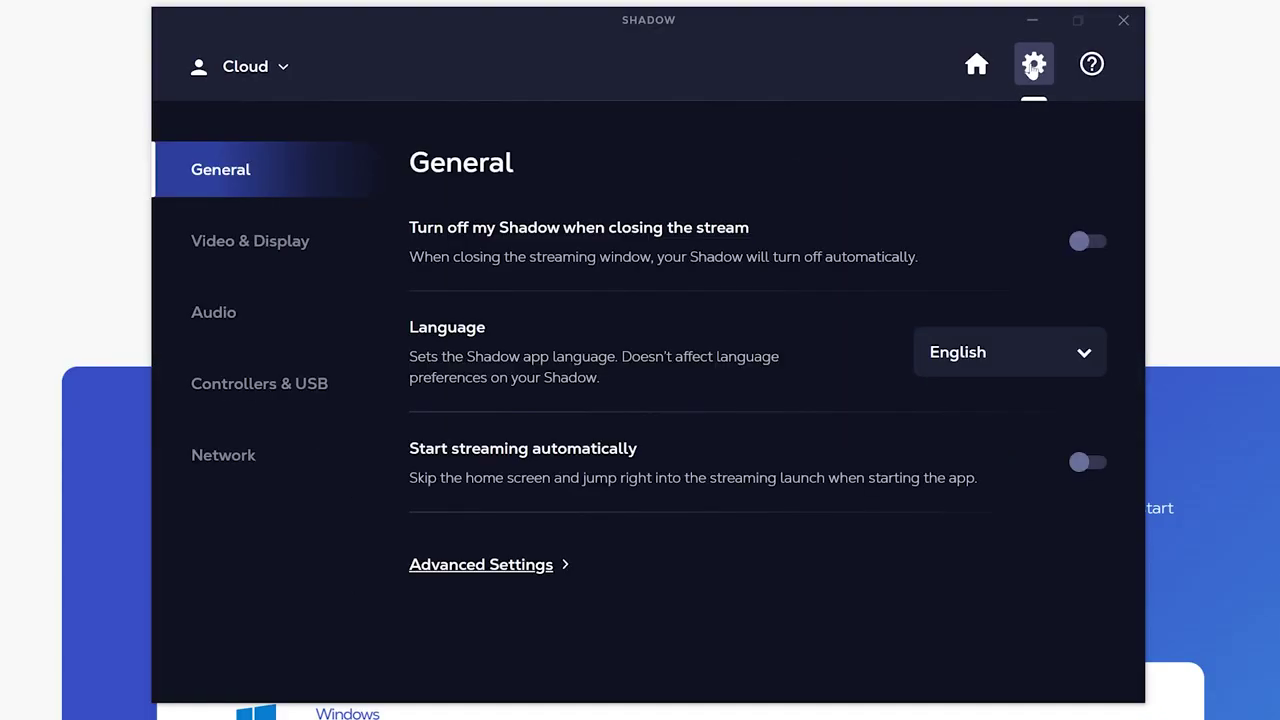
click(272, 245)
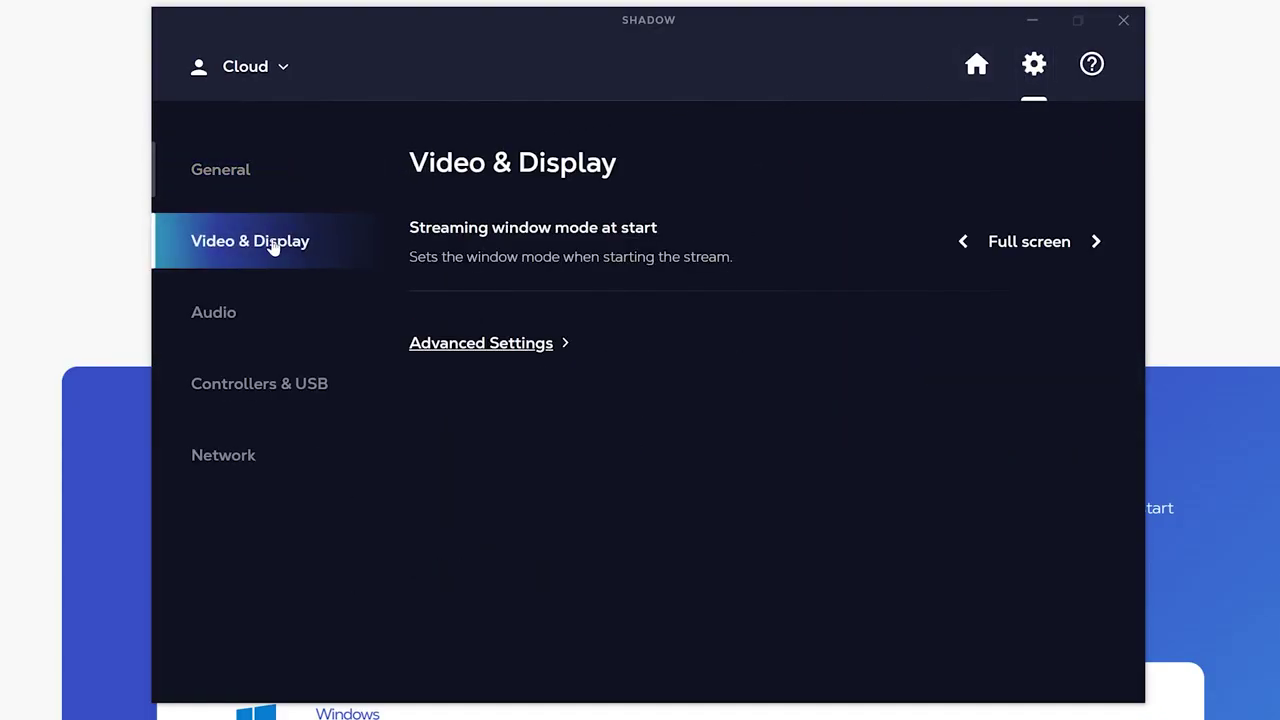
click(221, 316)
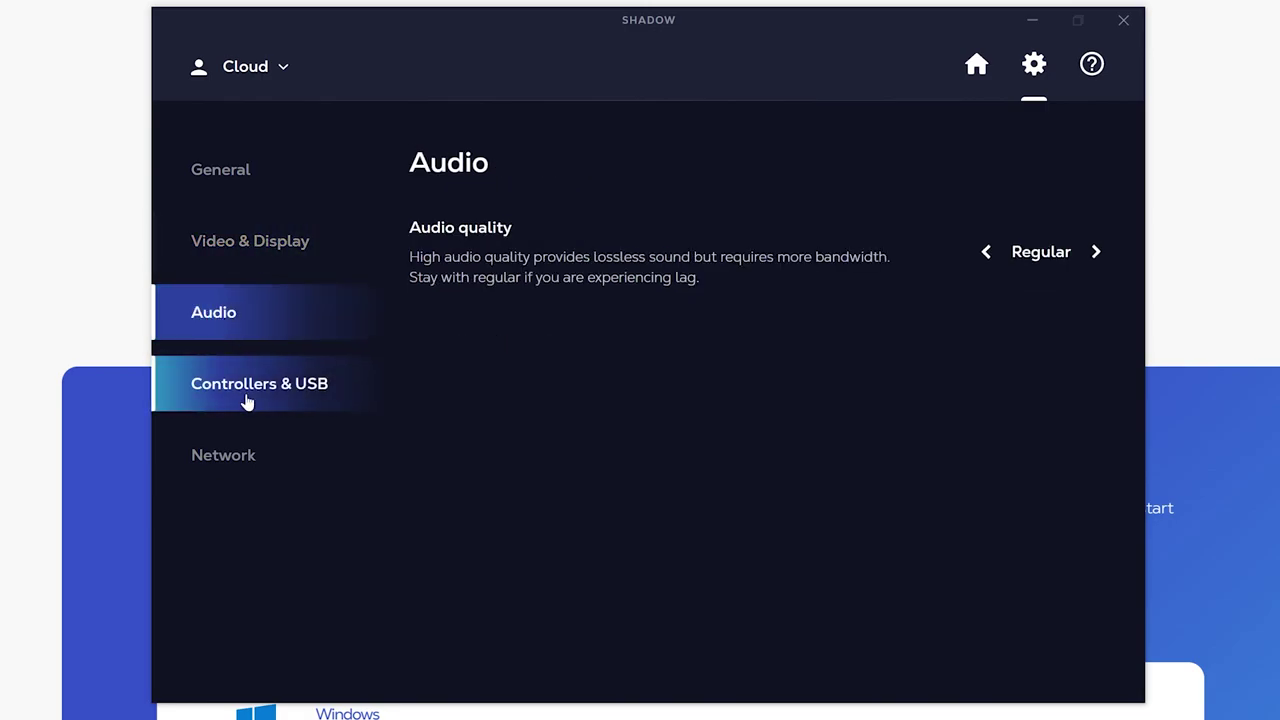
click(252, 400)
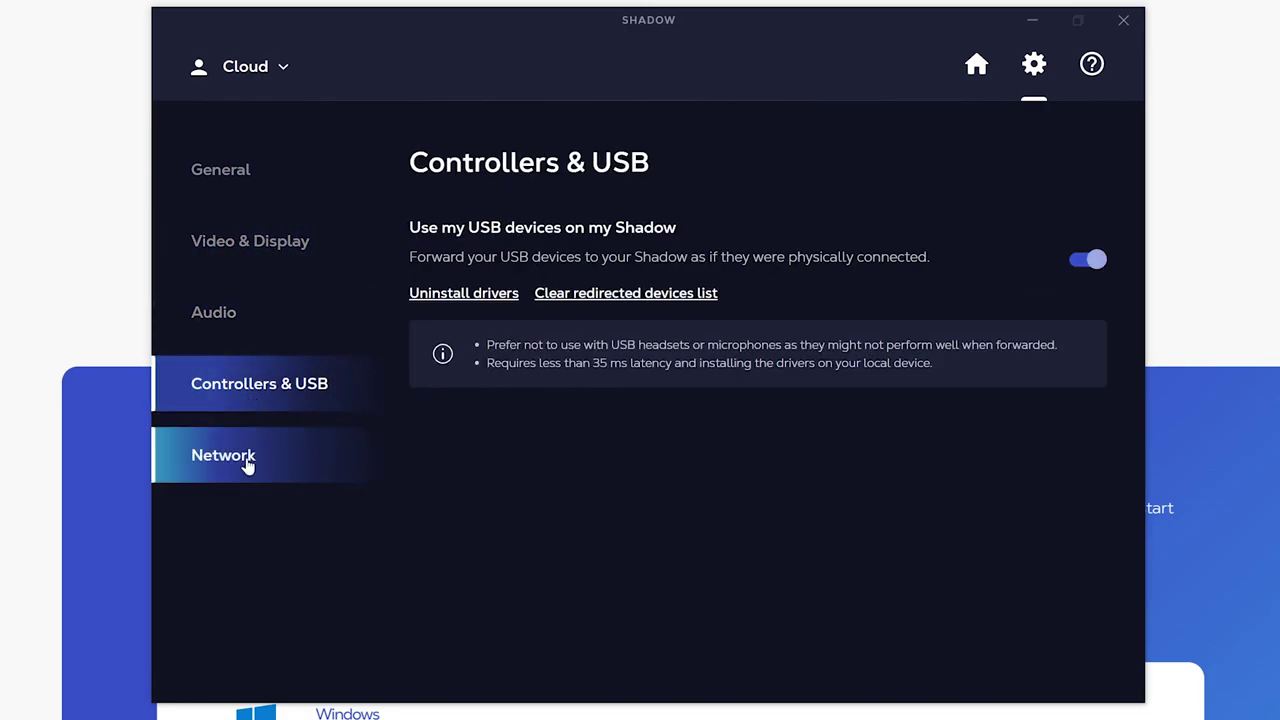